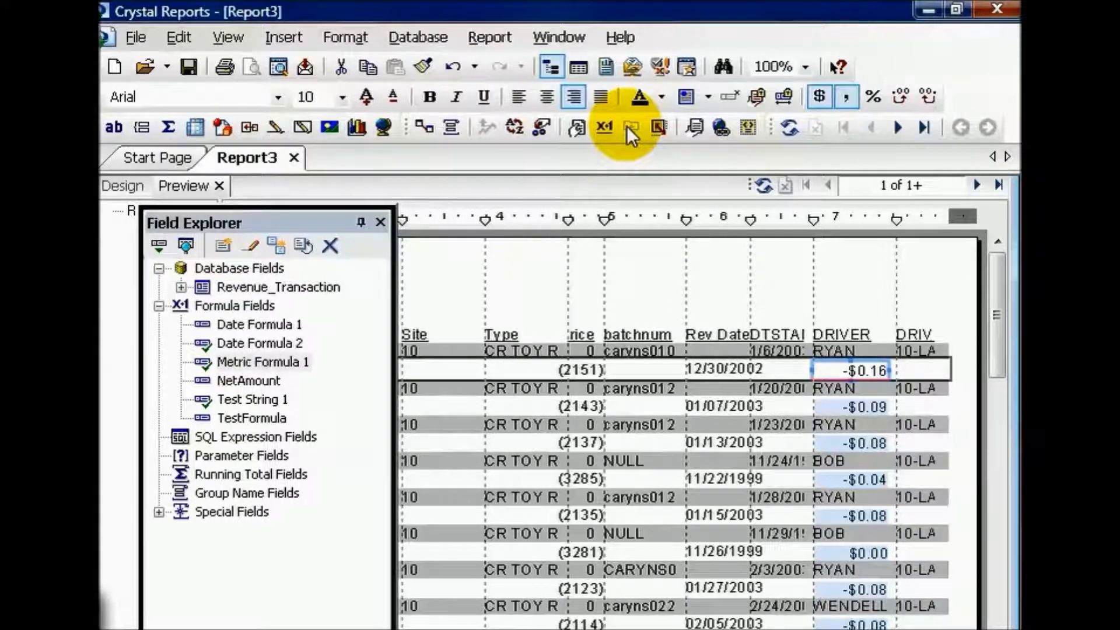
Step: Create a new formula field named "Conversion formula 1"
right_click(241, 303)
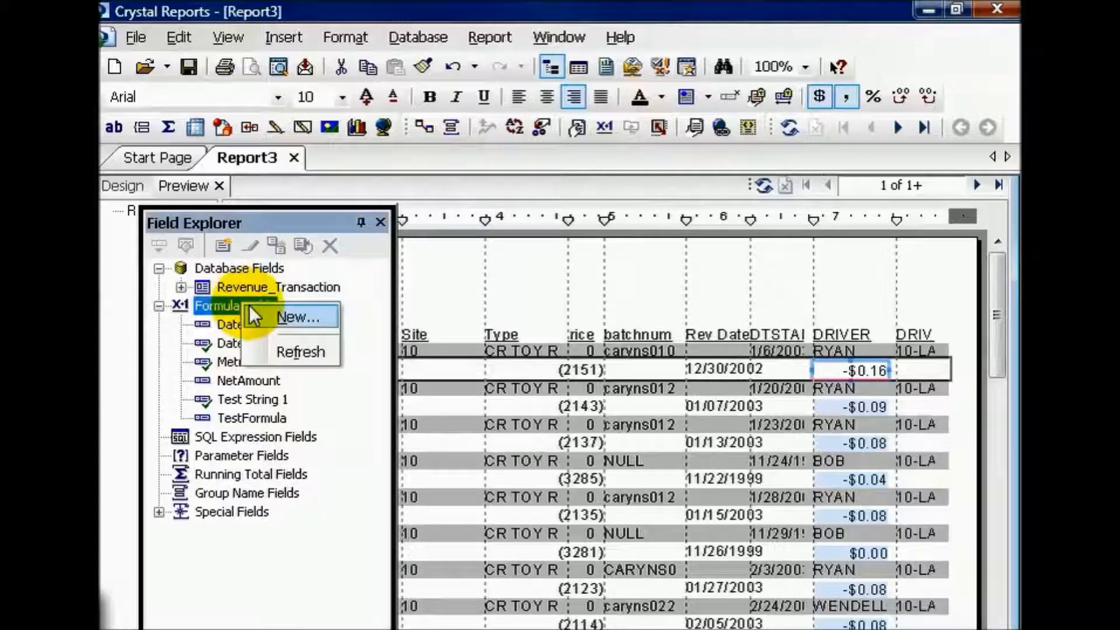
left_click(250, 309)
type("Conversion form")
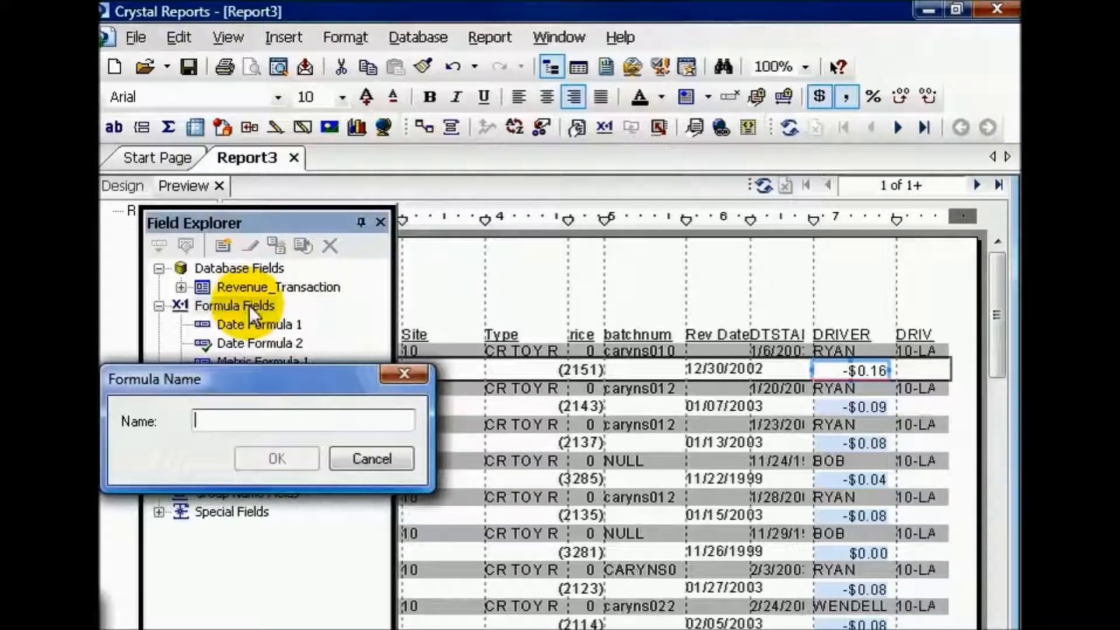
type("ula 1")
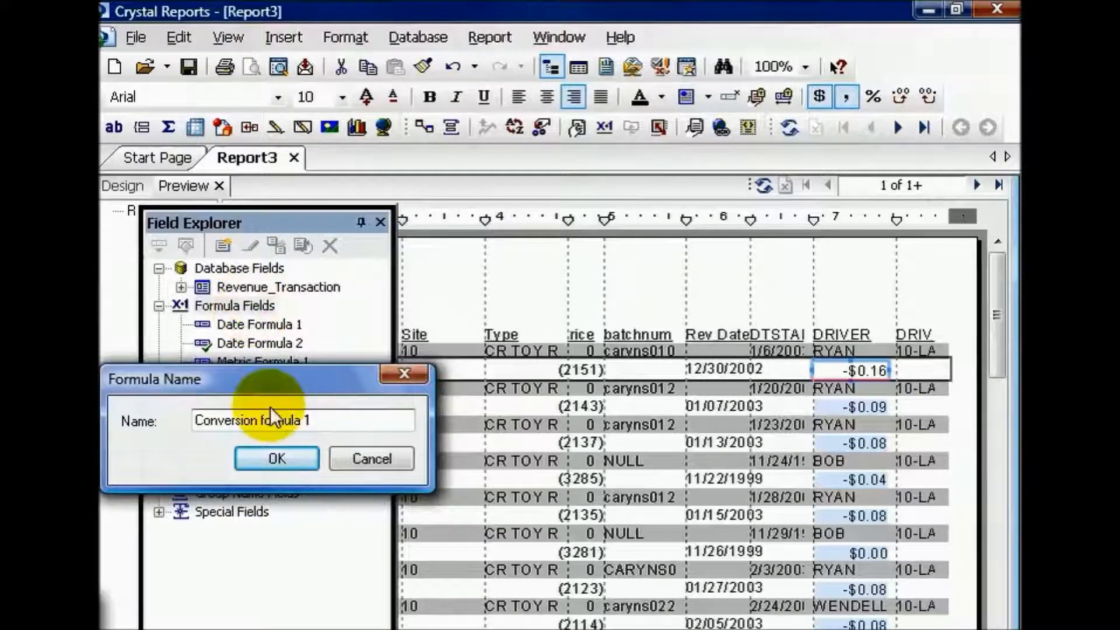
left_click(288, 459)
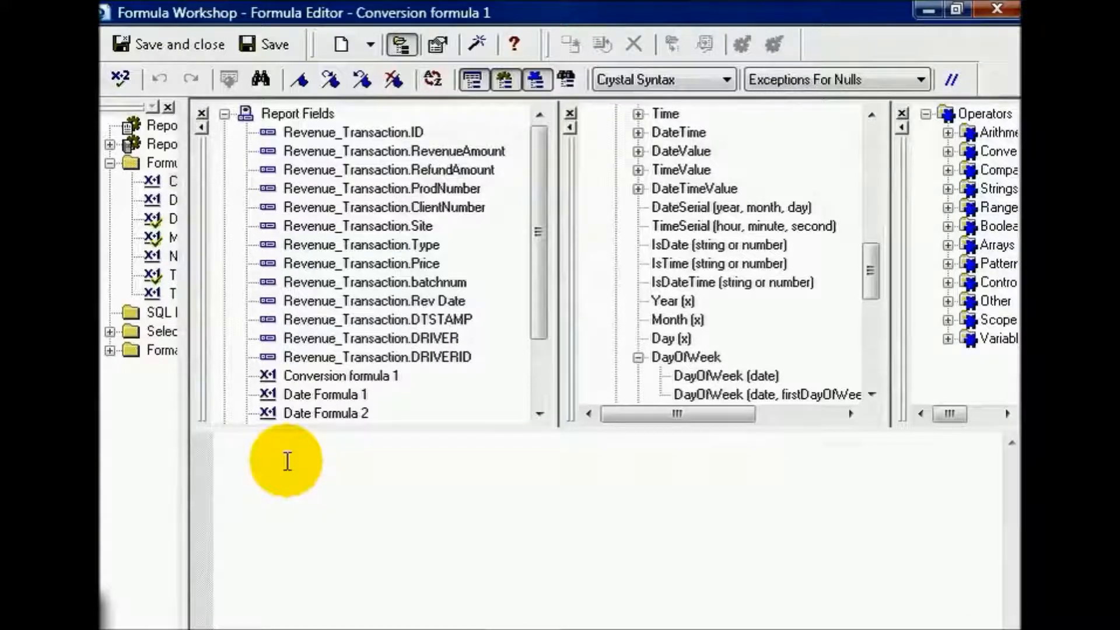
Step: Enter the expression {Revenue_Transaction.ClientNumber} + ' - ' + {Revenue_Transaction.RevenueAmount} and check it for errors
double_click(460, 206)
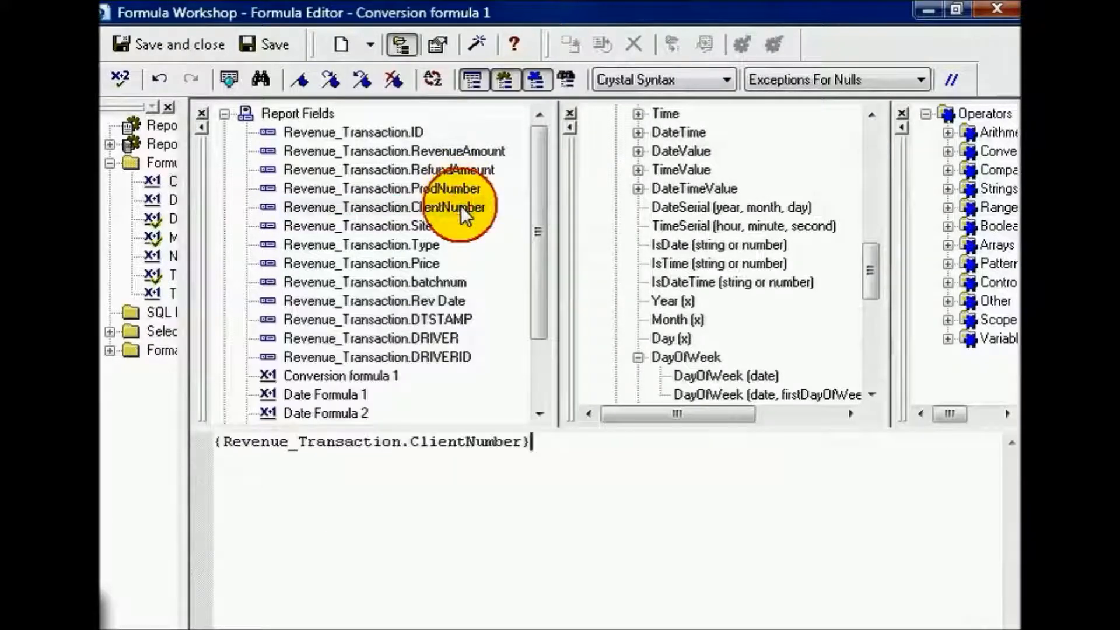
type("+ ")
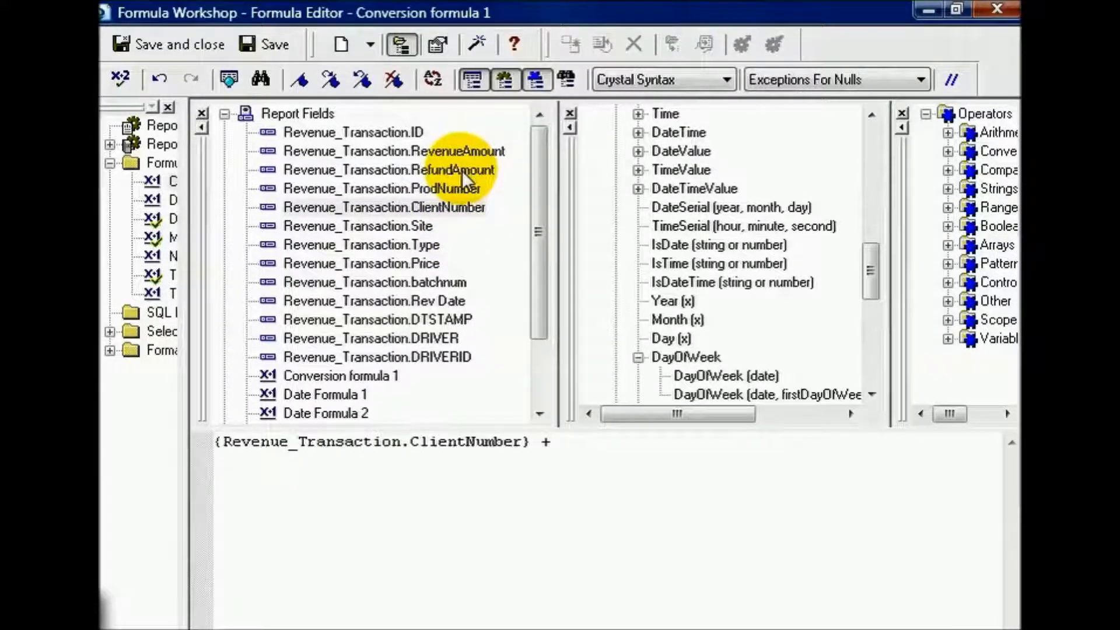
type("'")
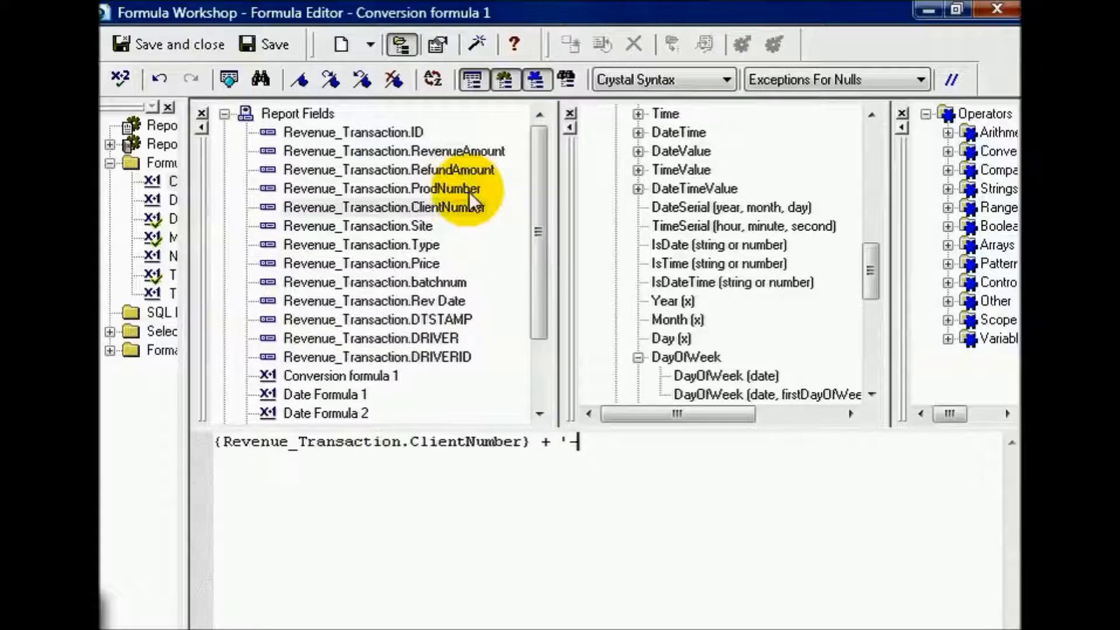
type(" - ")
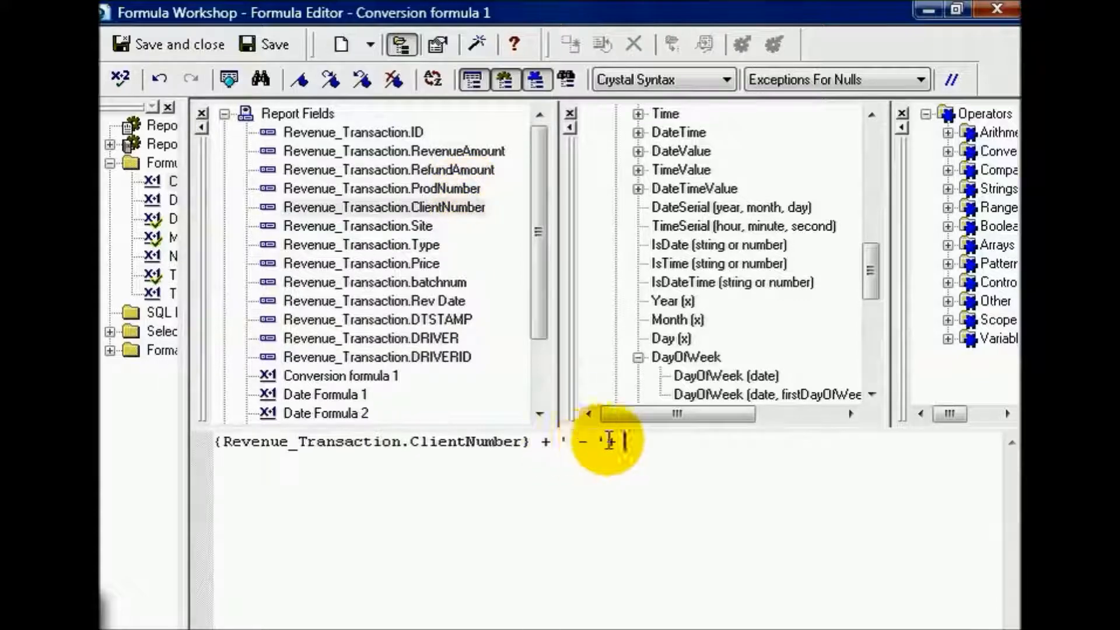
type("' +")
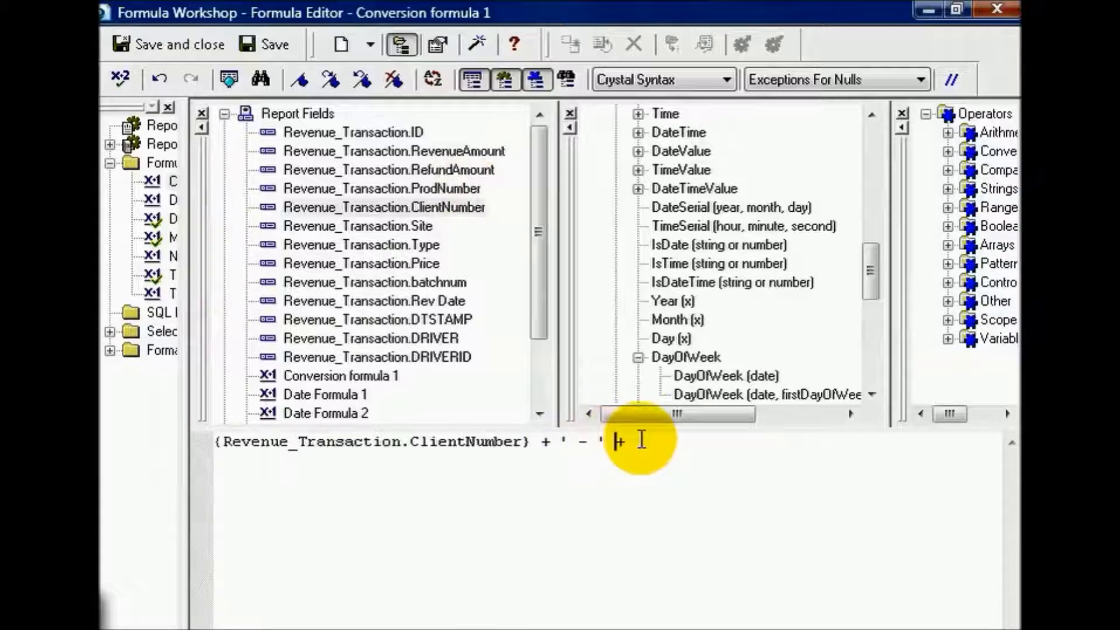
left_click_drag(431, 151, 698, 441)
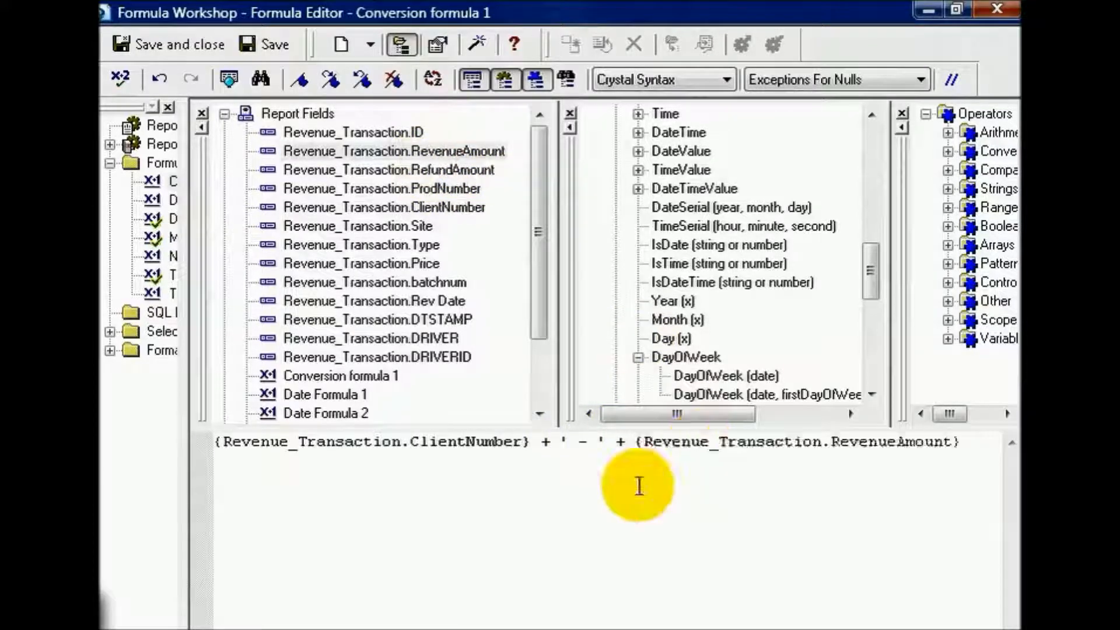
left_click(130, 80)
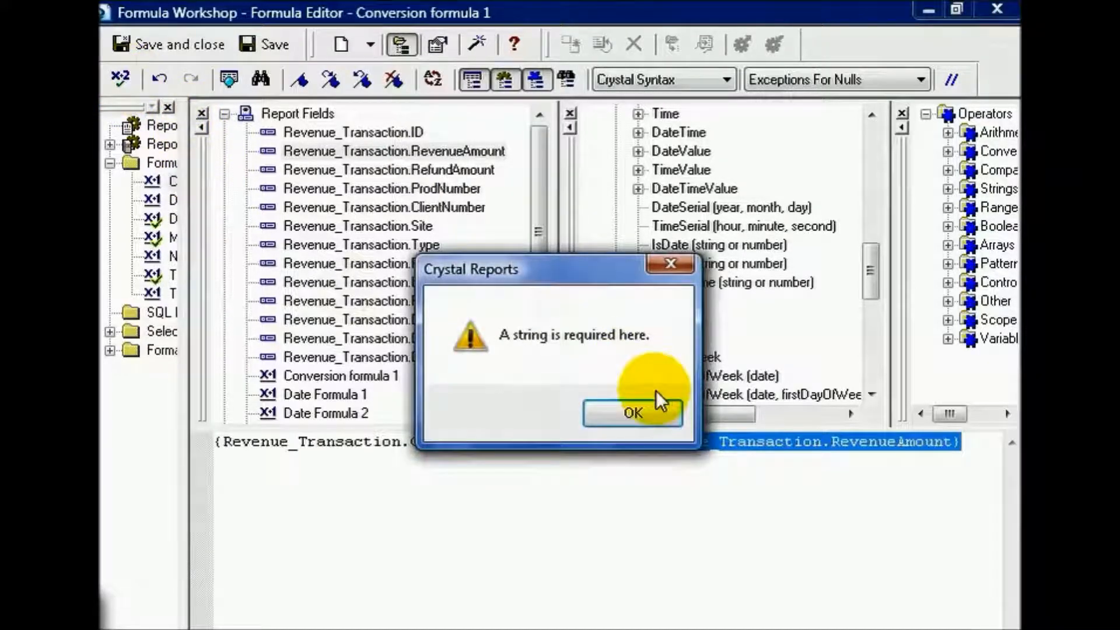
left_click(632, 413)
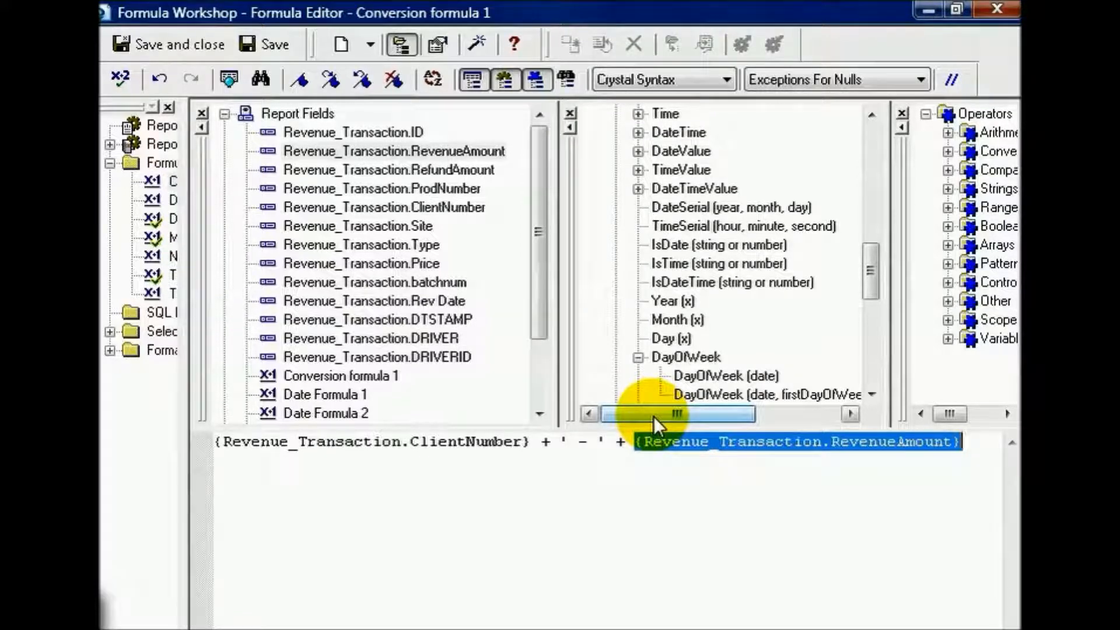
Step: Wrap {Revenue_Transaction.RevenueAmount} in the ToText function within the expression
left_click(634, 442)
type("ToText")
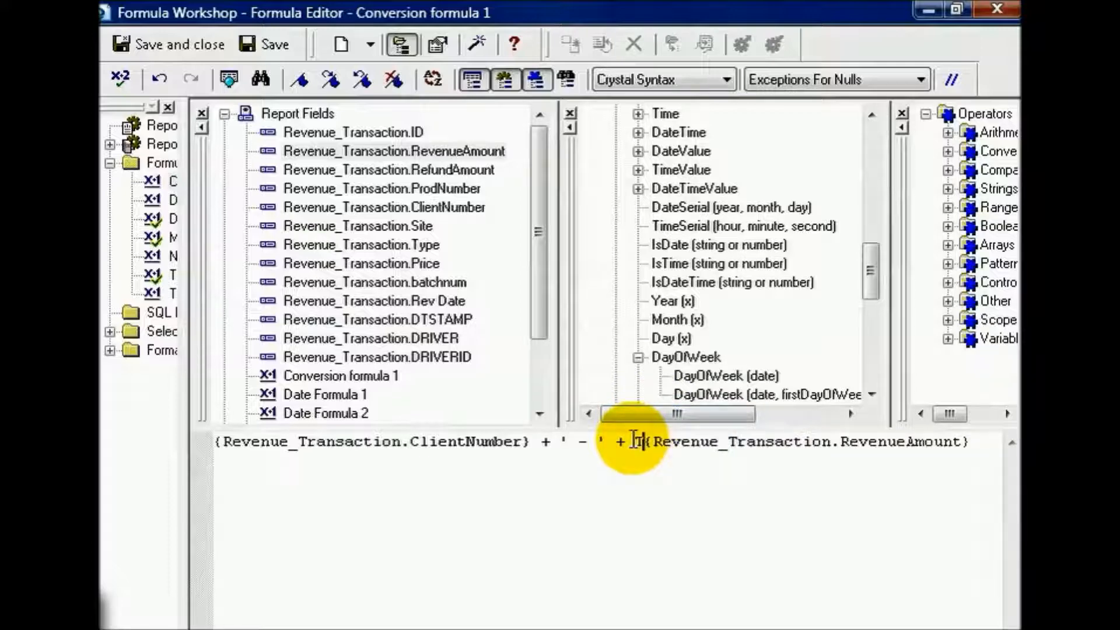
type("(")
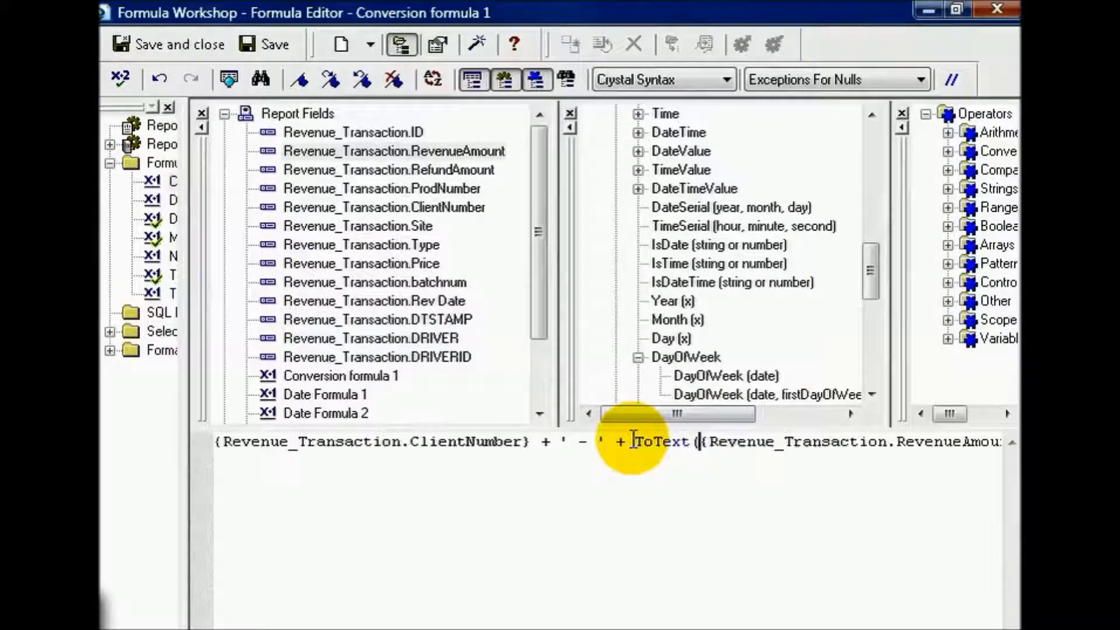
key("End")
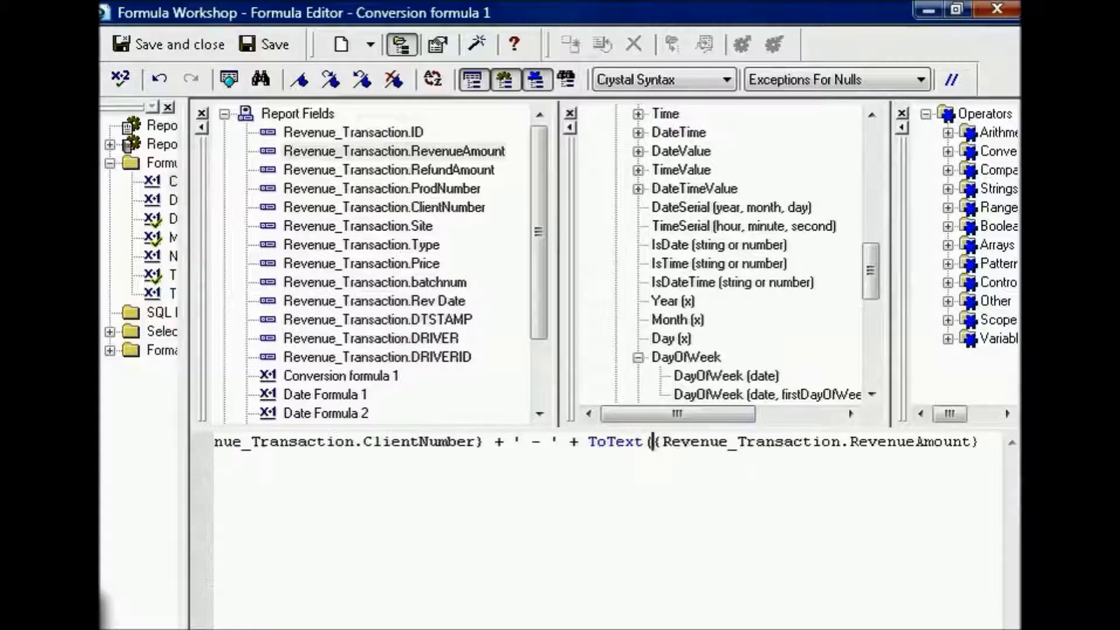
type(")")
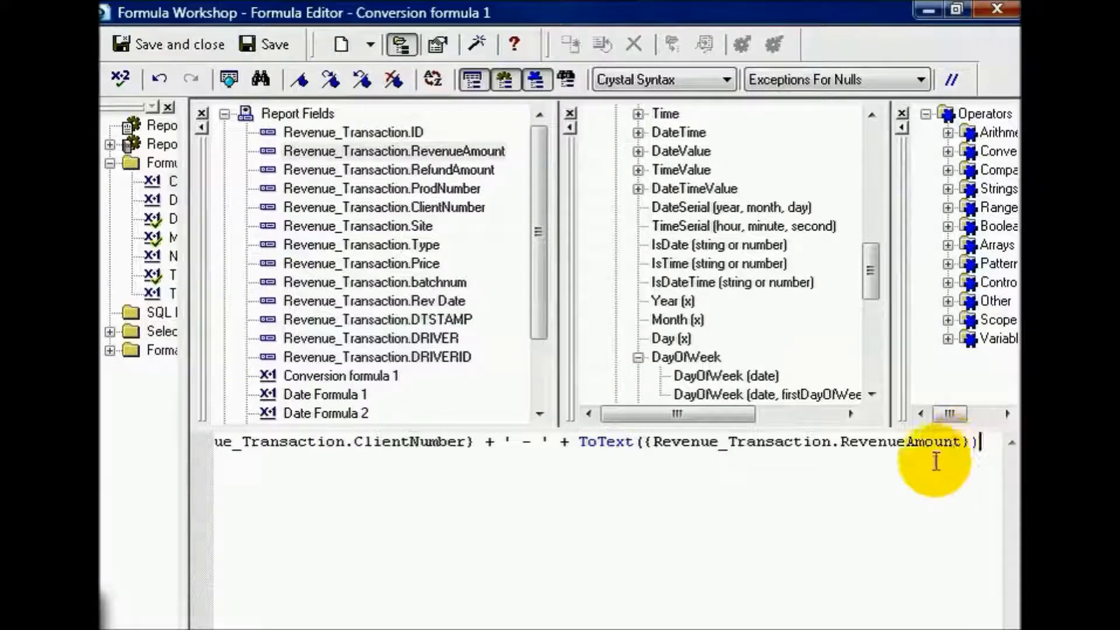
Step: Check Conversion formula 1 for errors, then save it and close the formula editor
left_click(121, 80)
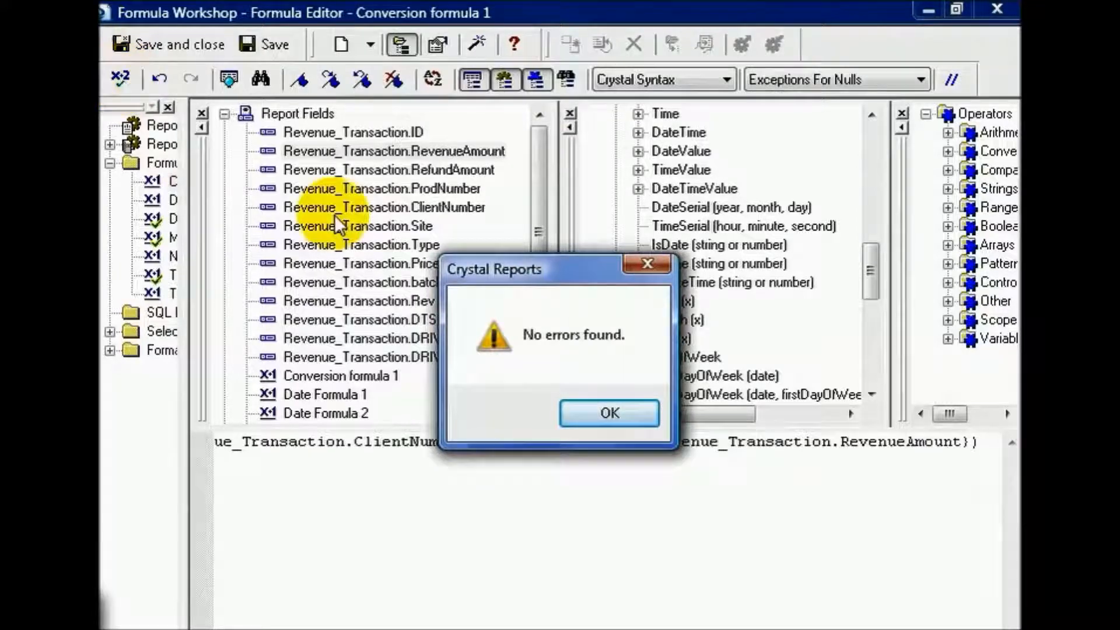
left_click(645, 417)
left_click(189, 35)
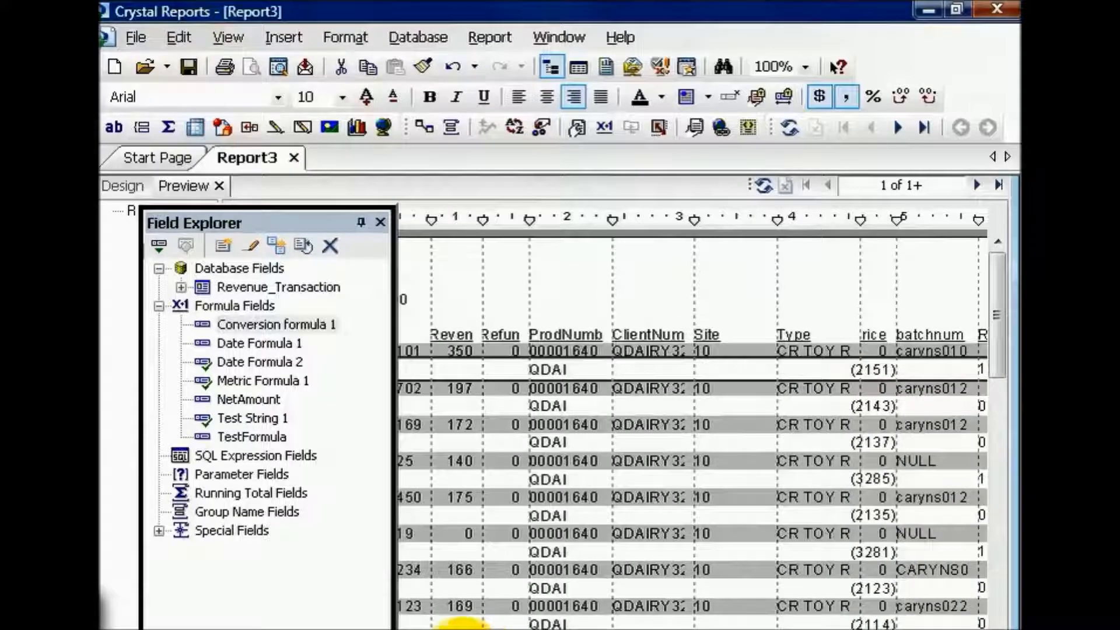
Step: Move the Field Explorer clear of the report's first columns and place Conversion formula 1 in the Details b section below the ID column
left_click_drag(546, 225, 932, 205)
left_click(879, 406)
left_click_drag(878, 407, 355, 363)
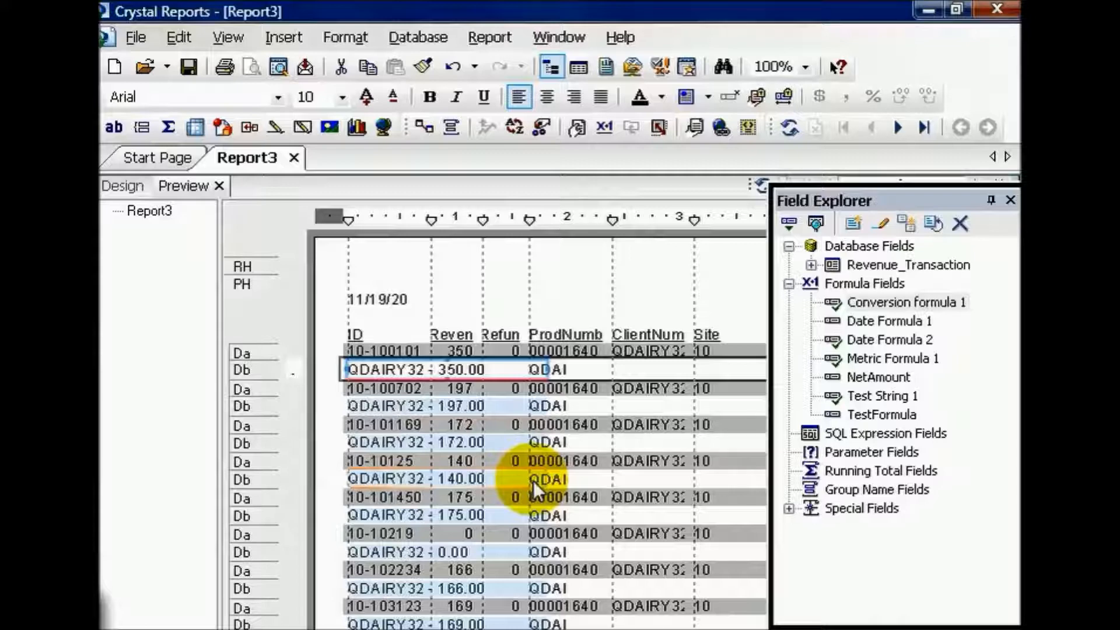
Step: Create another formula field named "Conversion Formula 2"
right_click(845, 284)
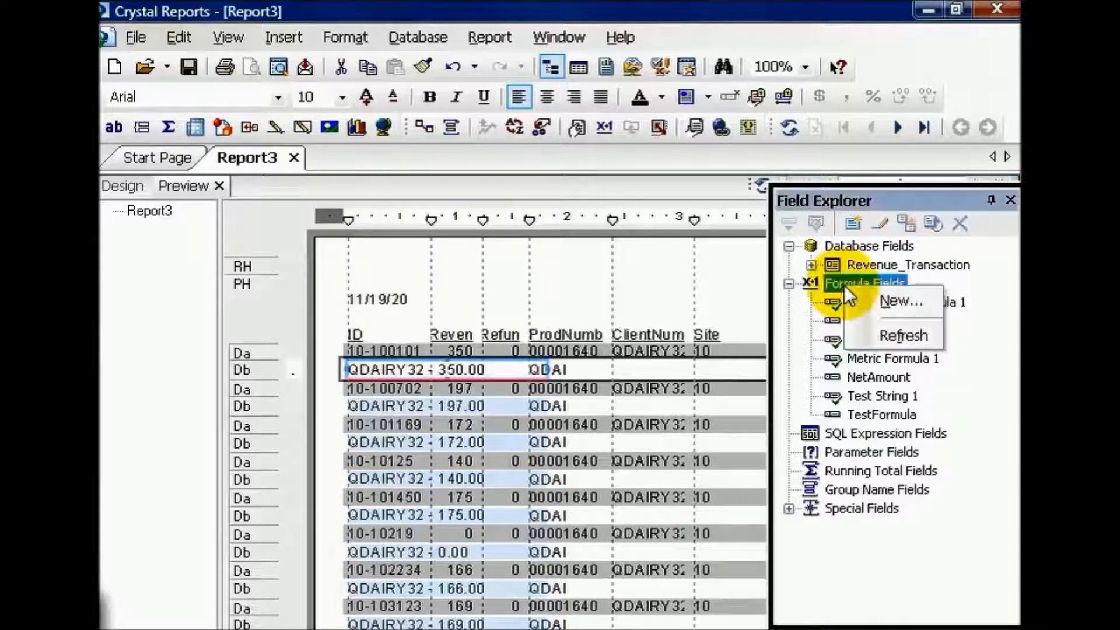
left_click(849, 291)
type("Cor")
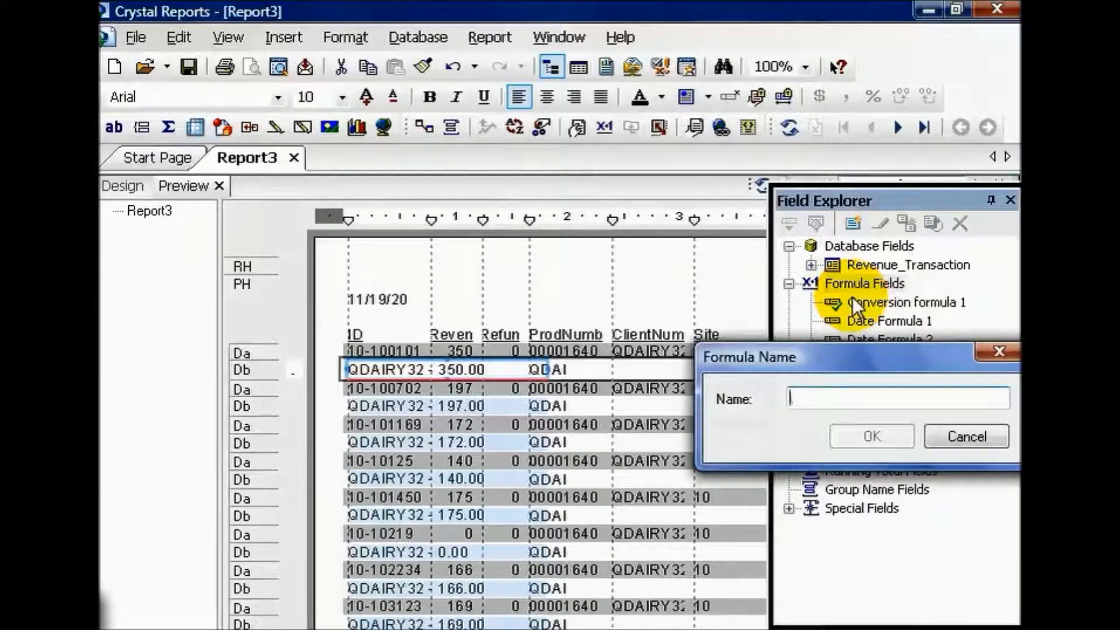
type("version ")
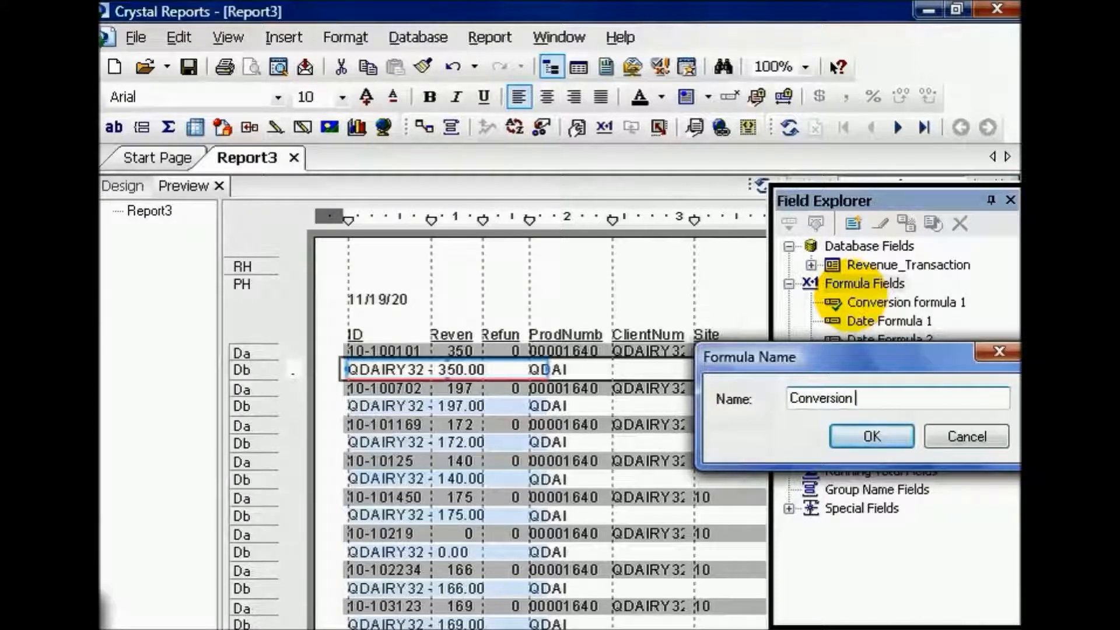
type("Formula 2")
left_click(872, 436)
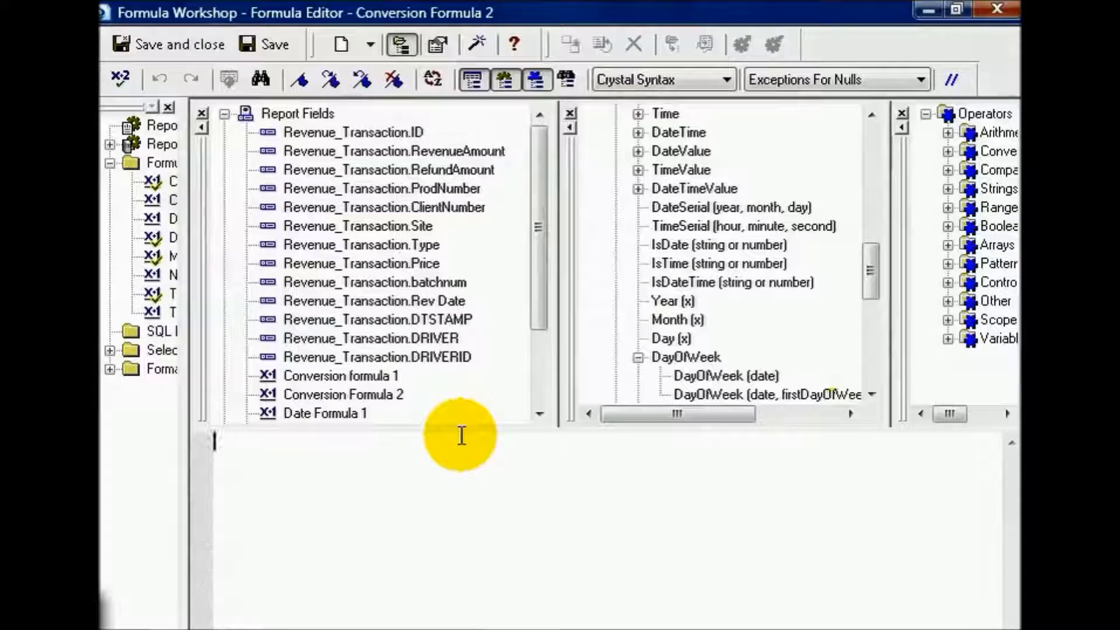
Step: Enter the expression ToNumber({Revenue_Transaction.ClientNumber}) and check it for errors
type("ToNumber (")
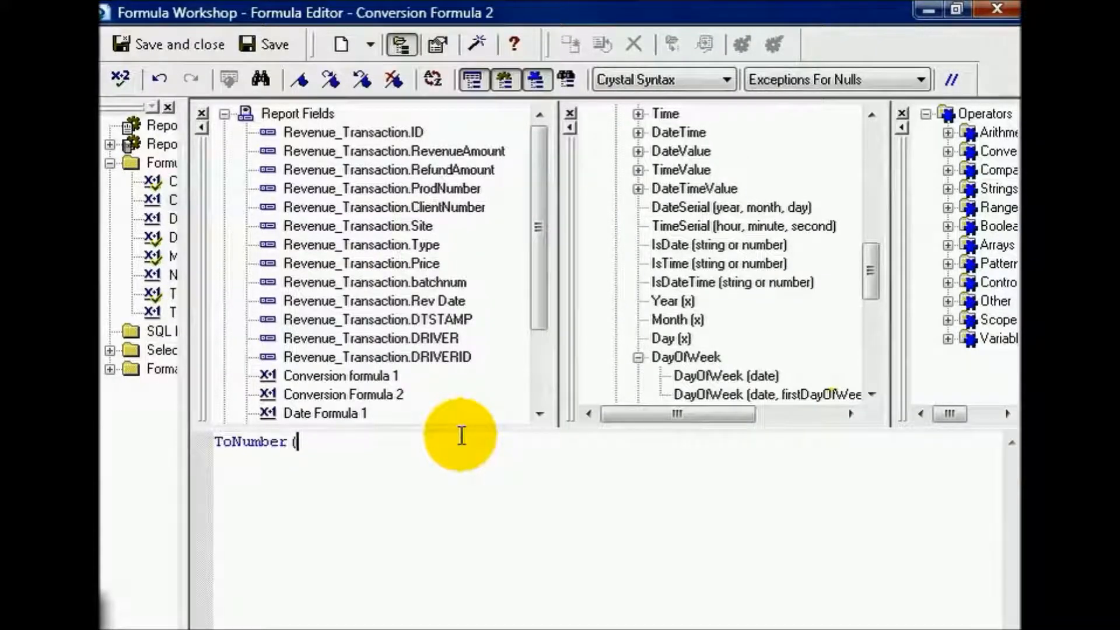
left_click(442, 209)
double_click(442, 209)
type(")")
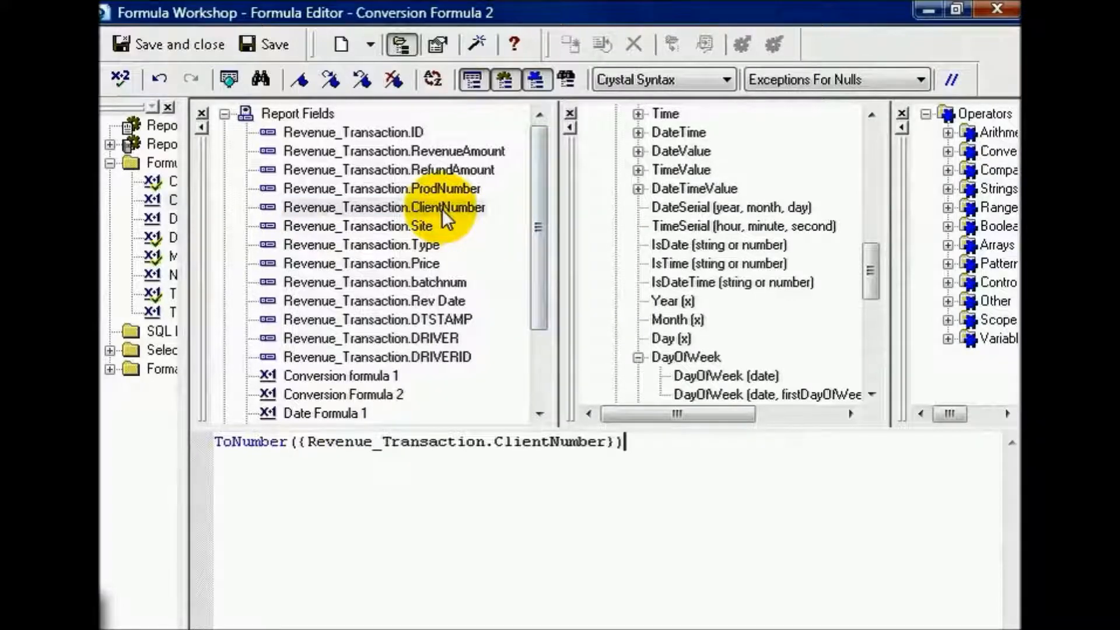
left_click(124, 79)
left_click(610, 420)
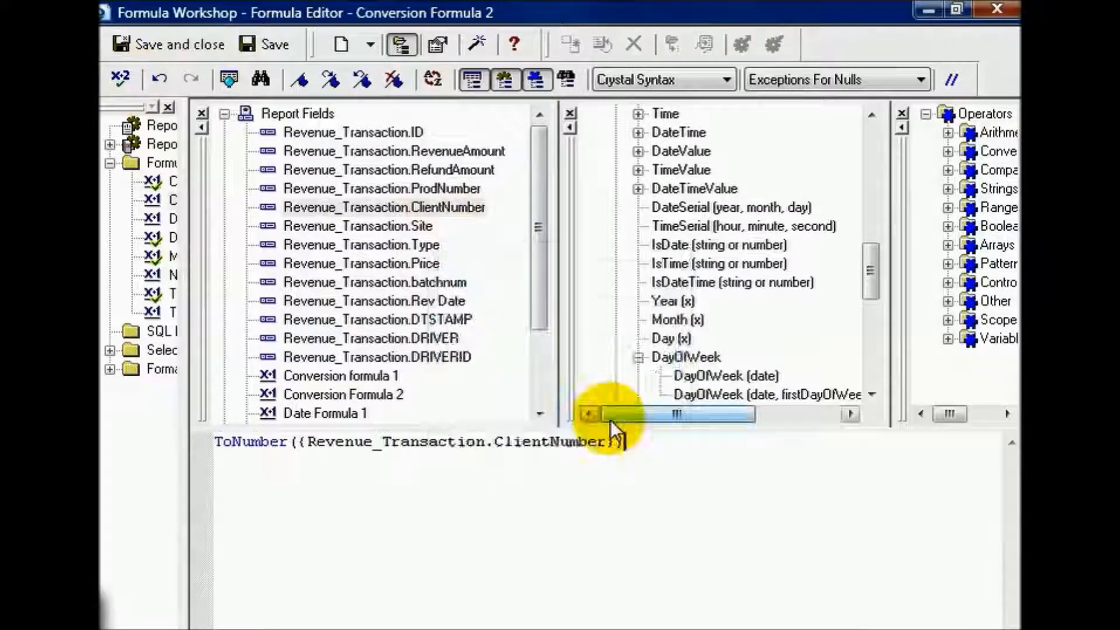
Step: Save and close Conversion Formula 2, and place it in the Details b section below the ClientNumber column
left_click(168, 54)
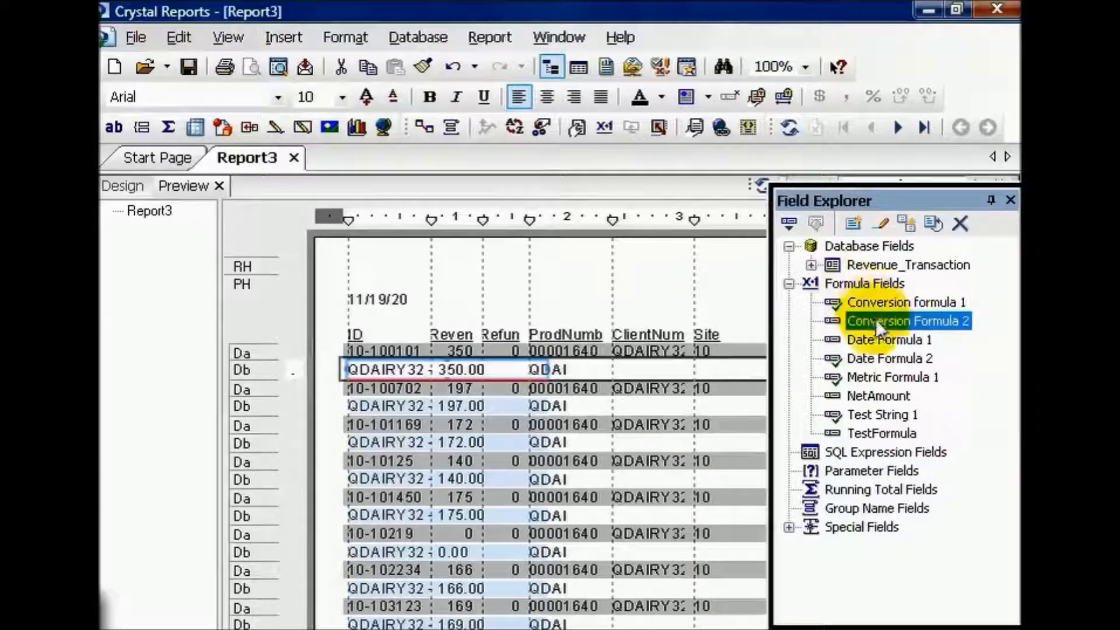
left_click_drag(881, 323, 632, 362)
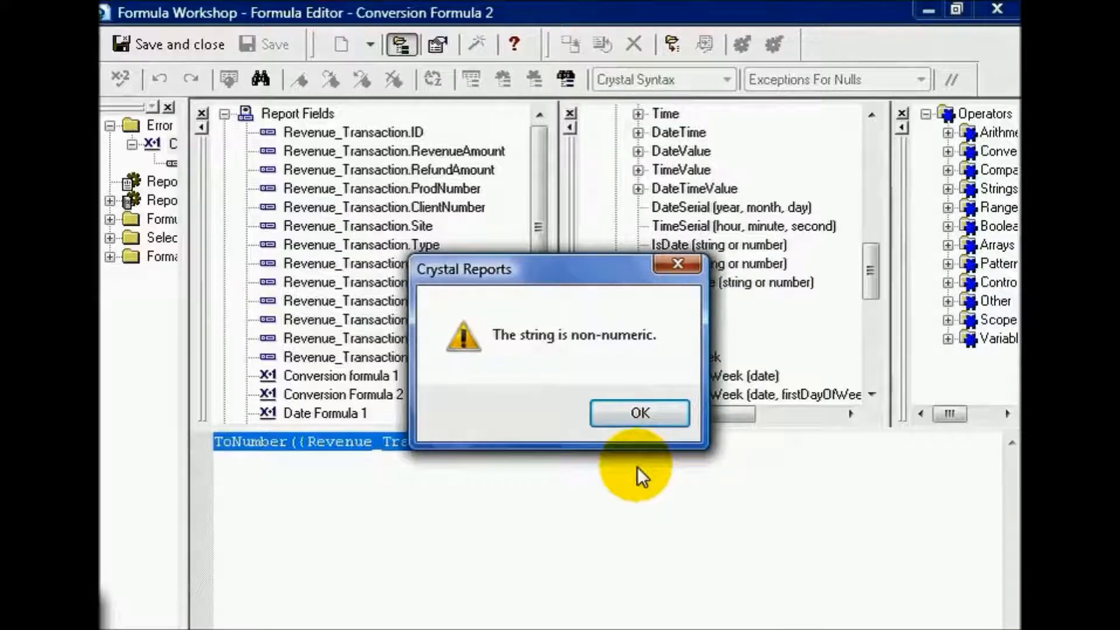
key("Return")
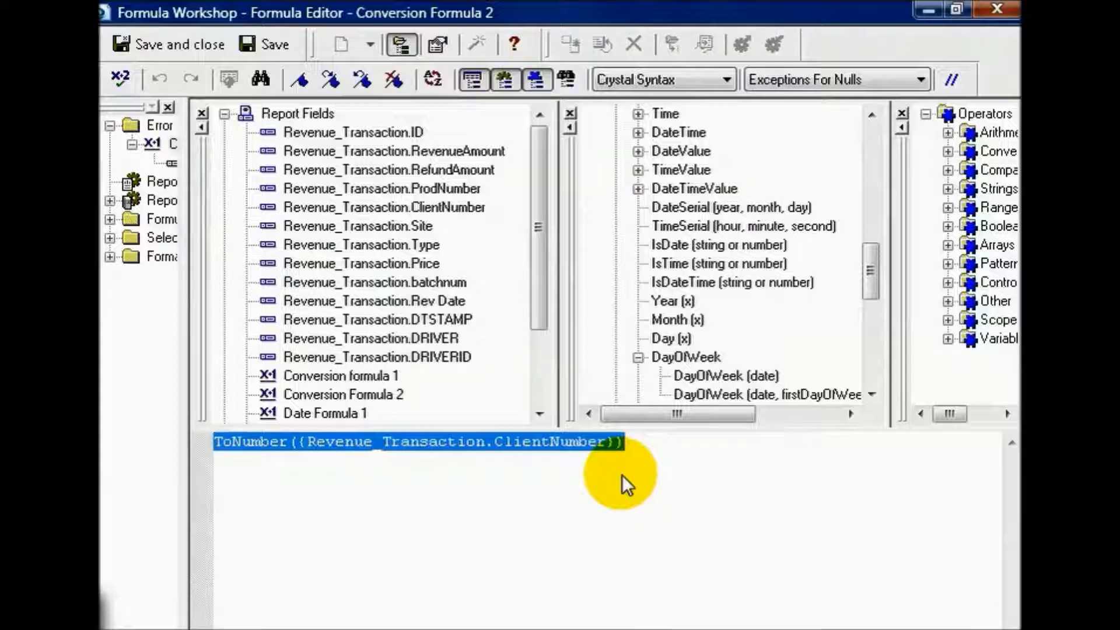
Step: Delete the whole expression of Conversion Formula 2, then save and close the formula
key("Delete")
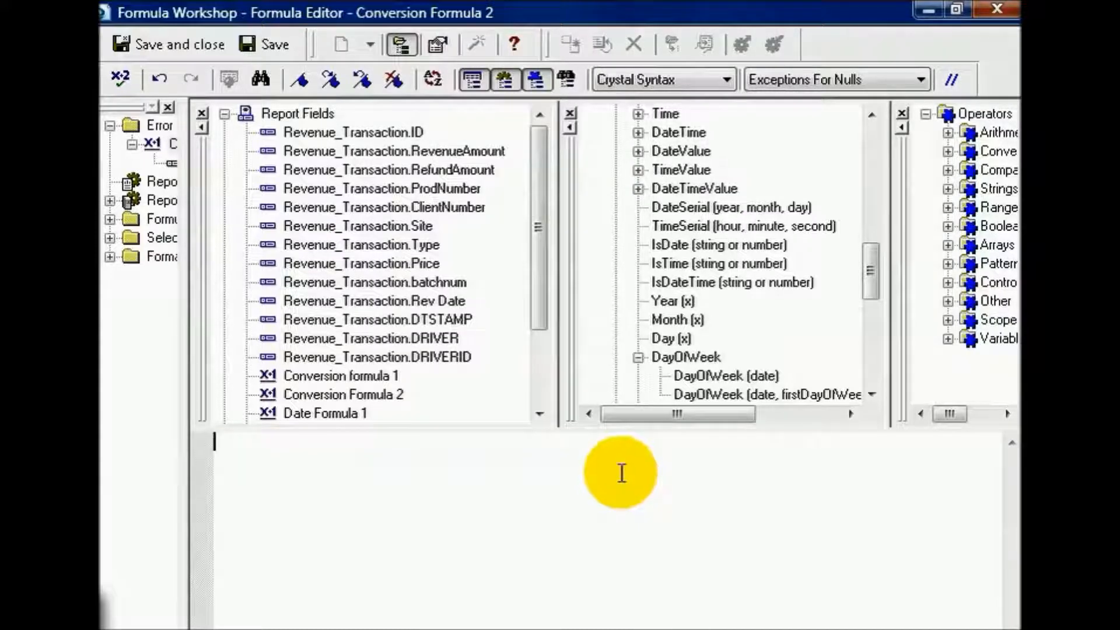
left_click(150, 50)
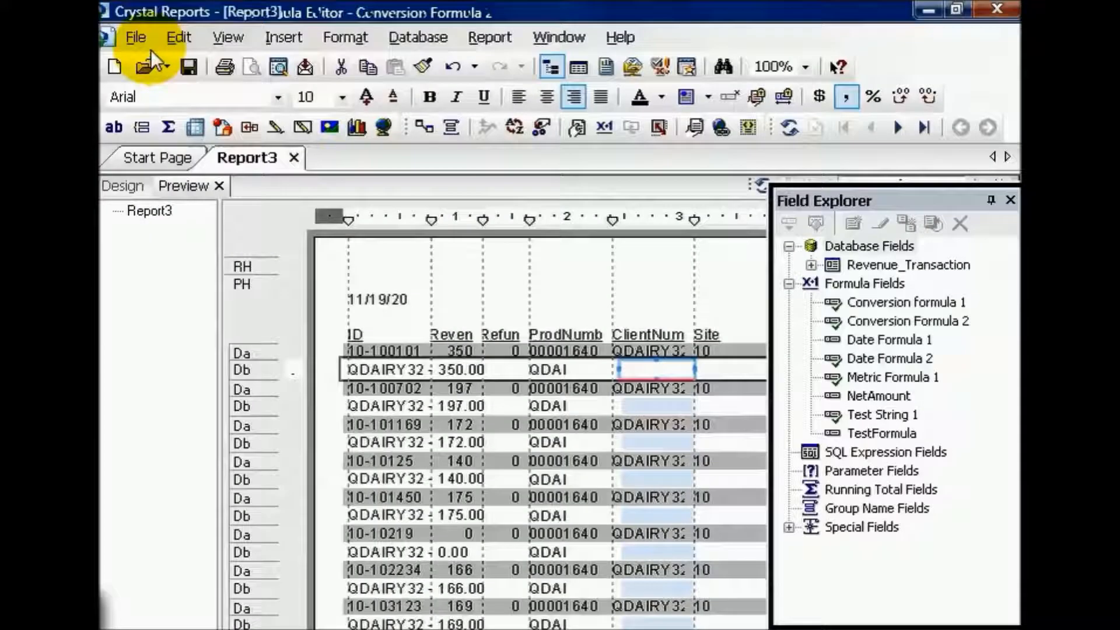